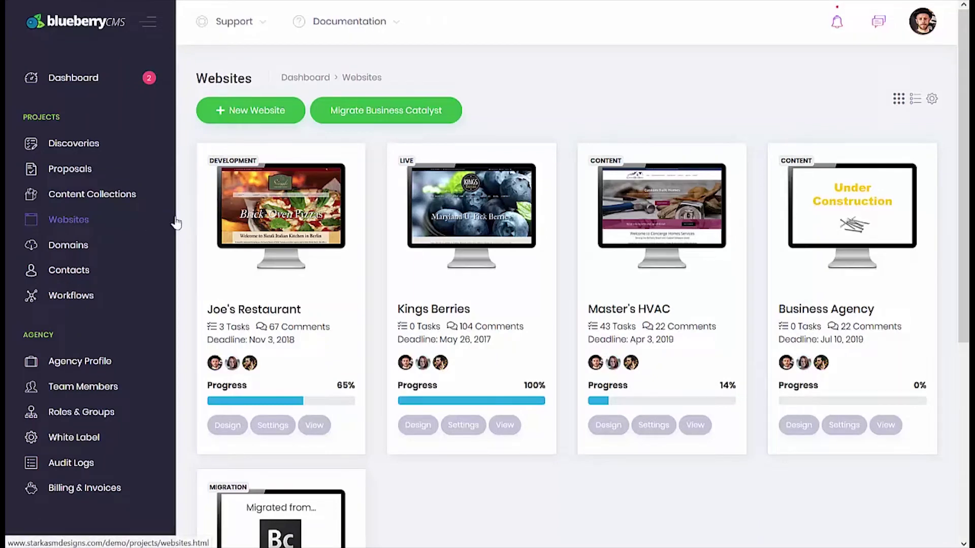
Start a Business Catalyst migration with the Migrate Business Catalyst button on the Websites page
{"action": "left_click", "coordinate": [368, 121]}
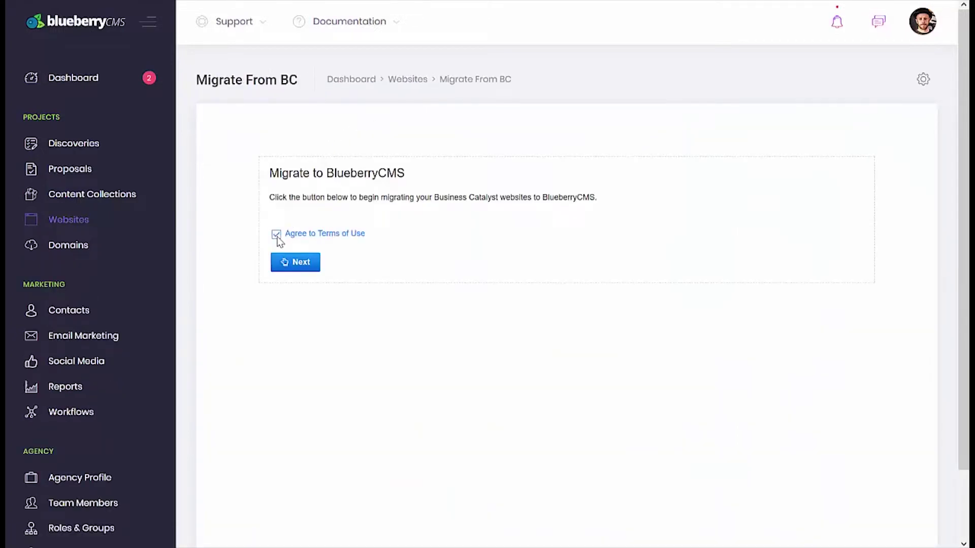
Accept the Terms of Use and continue to the Business Catalyst sign-in window
{"action": "left_click", "coordinate": [286, 265]}
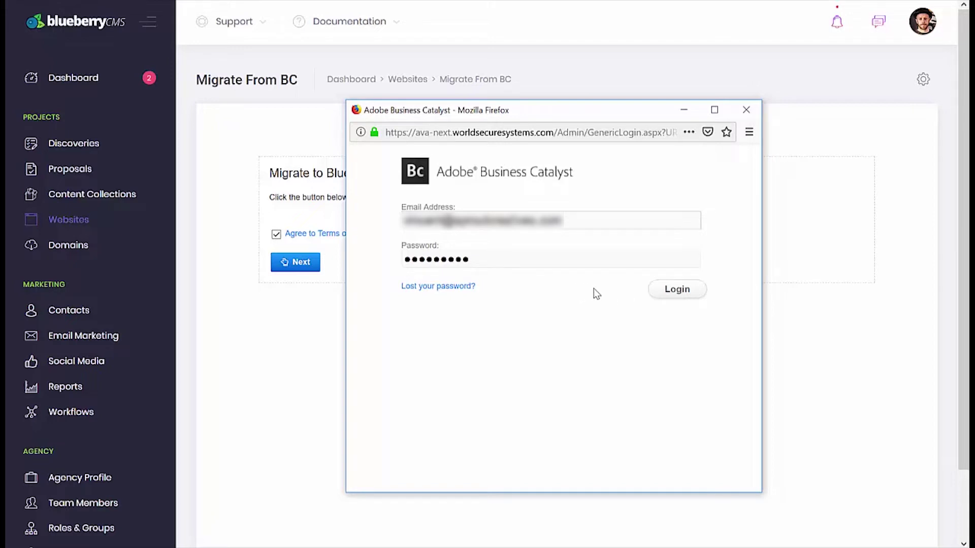
Log in to Business Catalyst and add 3rd Wave Brewing to the Website field
{"action": "left_click", "coordinate": [675, 291]}
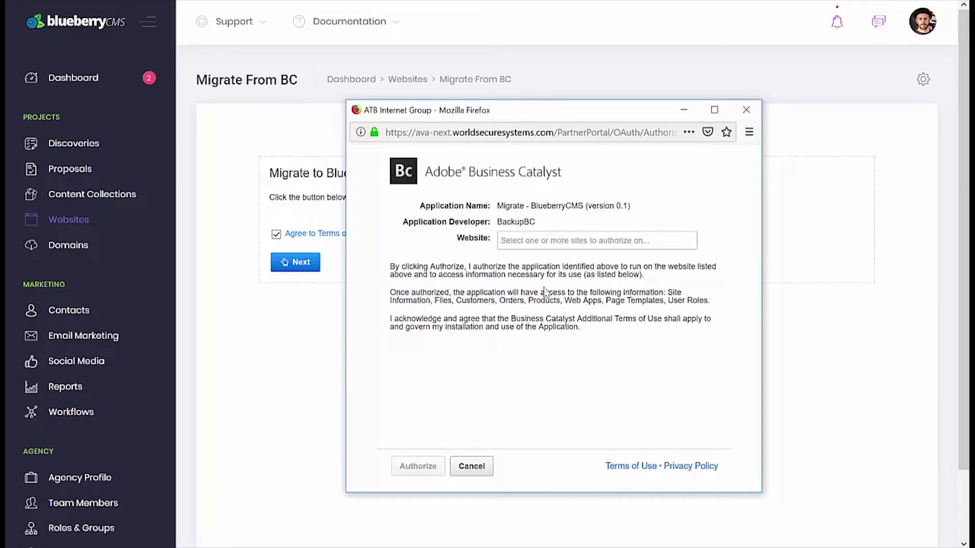
{"action": "left_click", "coordinate": [554, 242]}
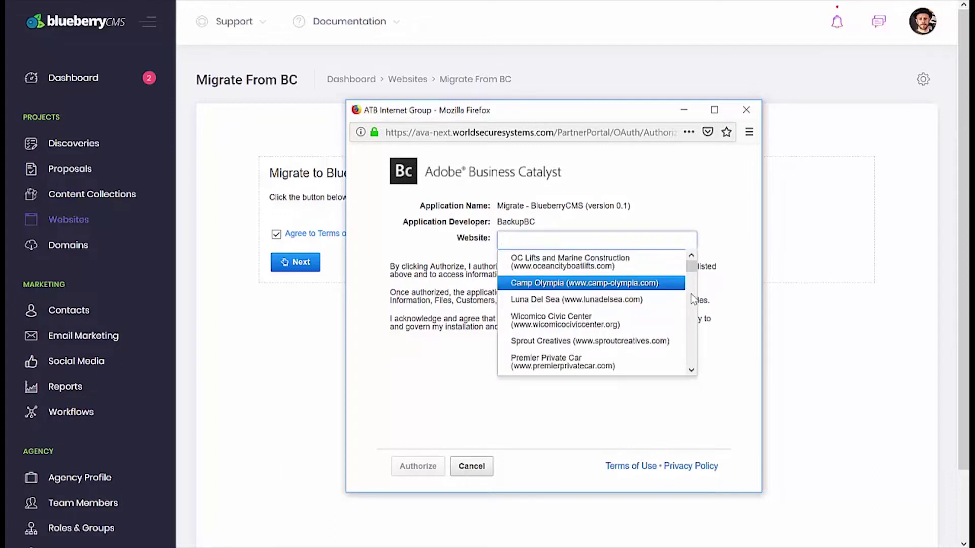
{"action": "left_click", "coordinate": [692, 370]}
{"action": "left_click_drag", "start_coordinate": [694, 371], "coordinate": [694, 372]}
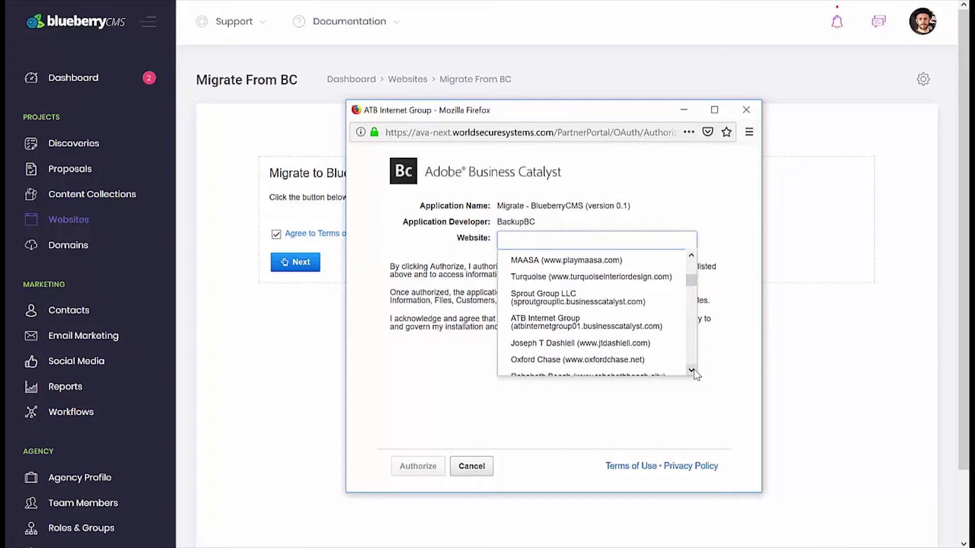
{"action": "type", "text": "3r"}
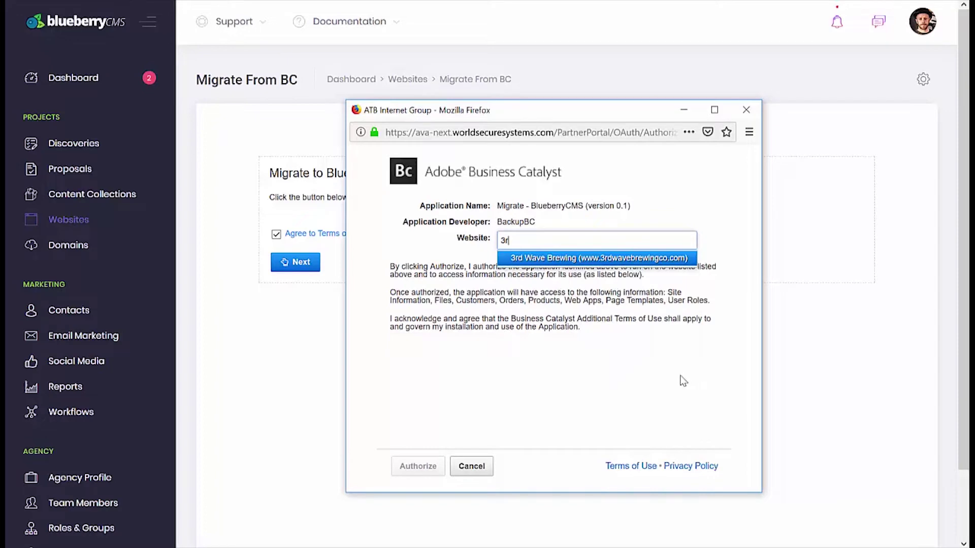
{"action": "left_click", "coordinate": [585, 259]}
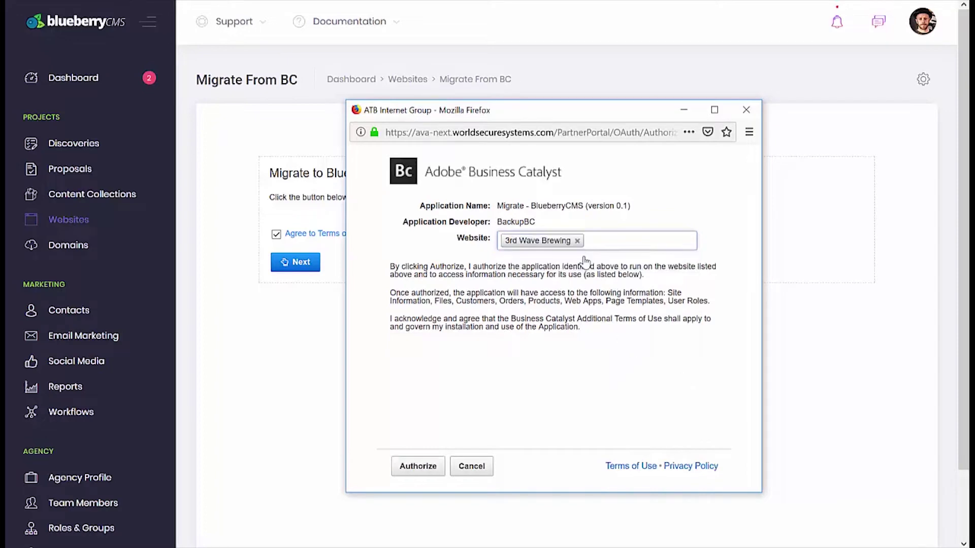
Add Rehoboth Beach and Bayville Shopping Center as well, then authorize the migration app
{"action": "type", "text": "reho"}
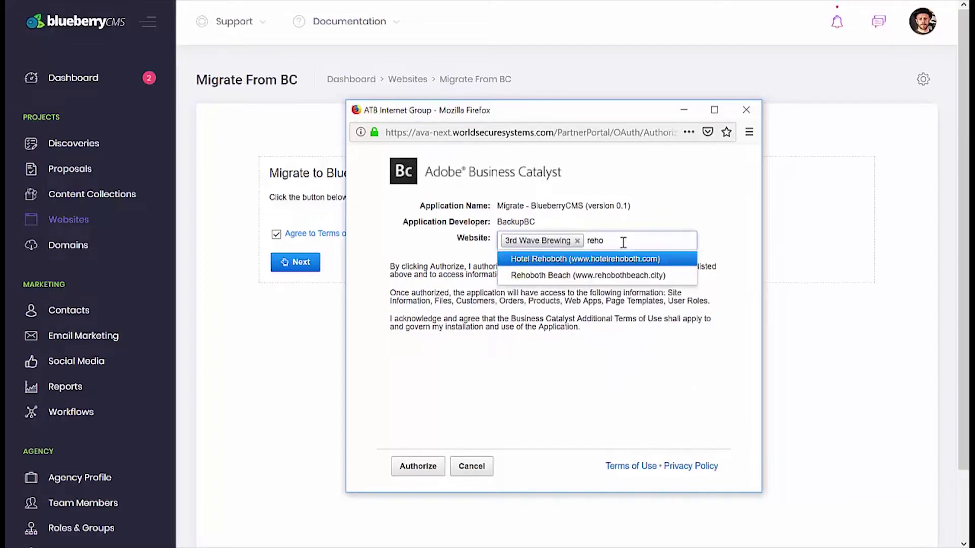
{"action": "left_click", "coordinate": [586, 276]}
{"action": "left_click", "coordinate": [686, 241]}
{"action": "type", "text": "b"}
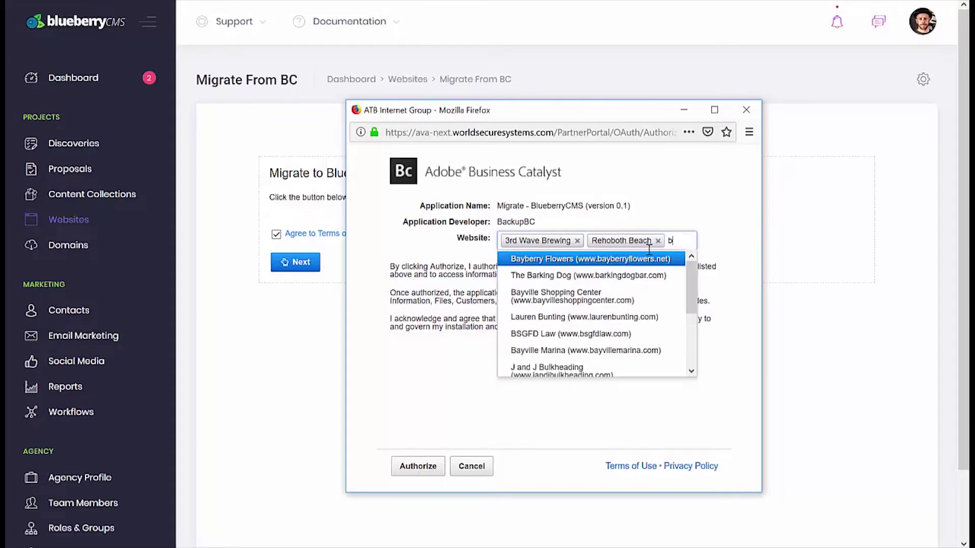
{"action": "left_click", "coordinate": [577, 300]}
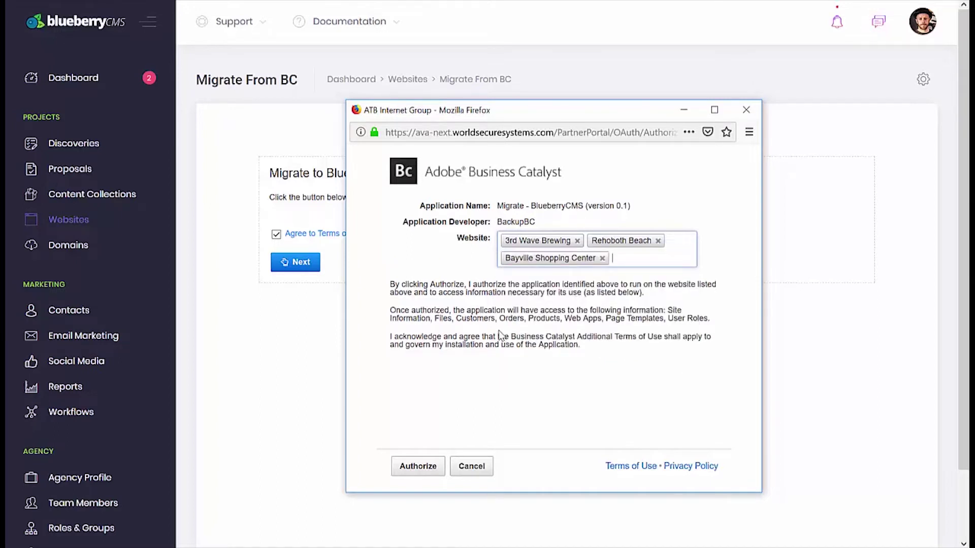
{"action": "left_click", "coordinate": [419, 468]}
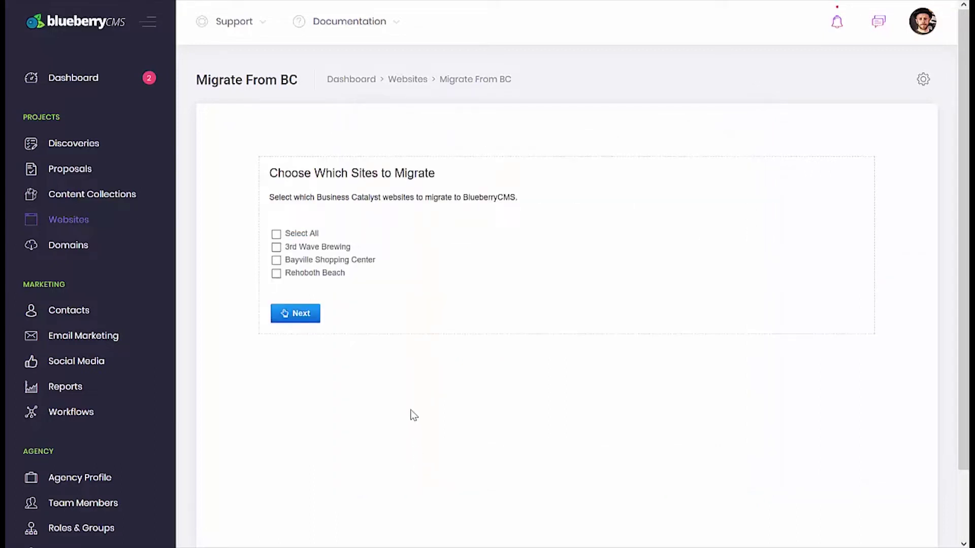
Try the site checkboxes and Select All, then leave only 3rd Wave Brewing checked and proceed
{"action": "left_click", "coordinate": [276, 247]}
{"action": "left_click", "coordinate": [275, 260]}
{"action": "left_click", "coordinate": [275, 274]}
{"action": "left_click", "coordinate": [276, 236]}
{"action": "left_click", "coordinate": [276, 236]}
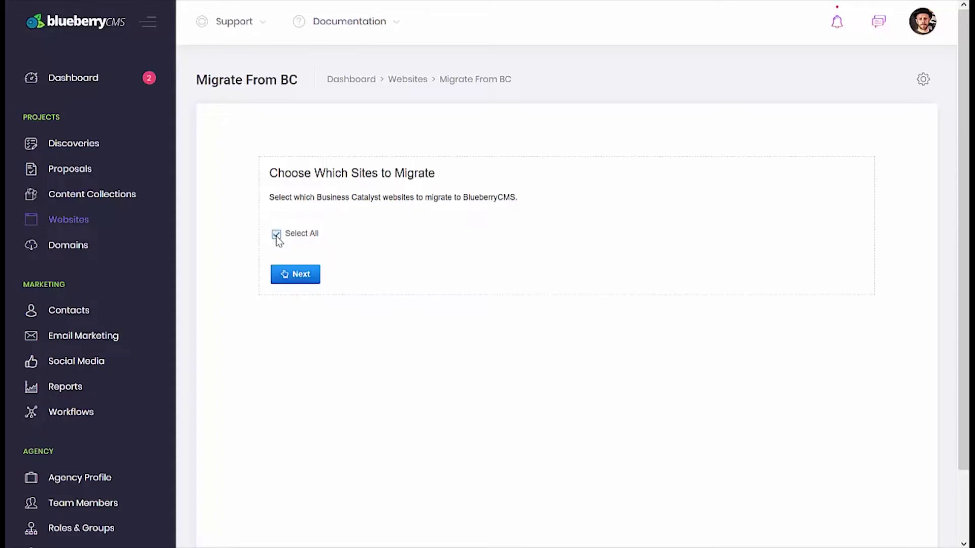
{"action": "left_click", "coordinate": [276, 248]}
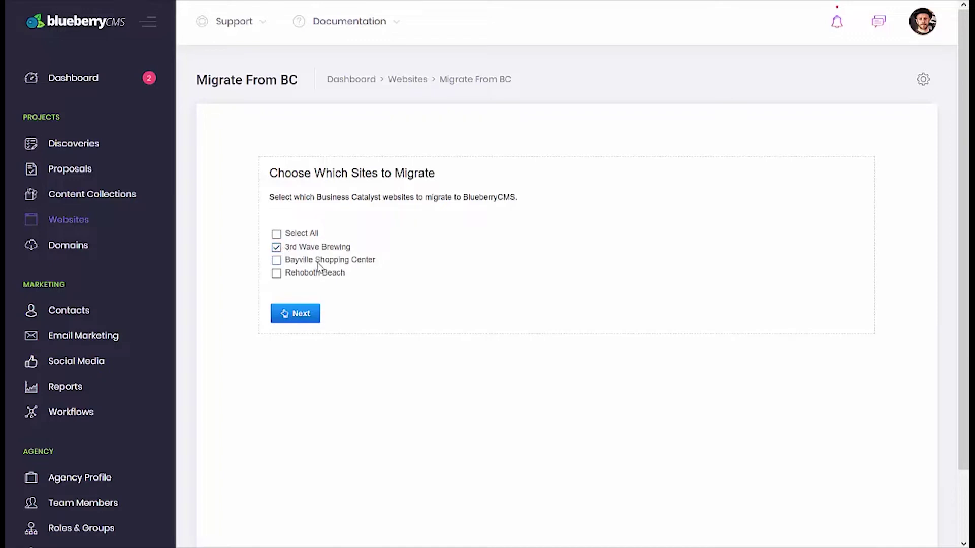
{"action": "left_click", "coordinate": [290, 318]}
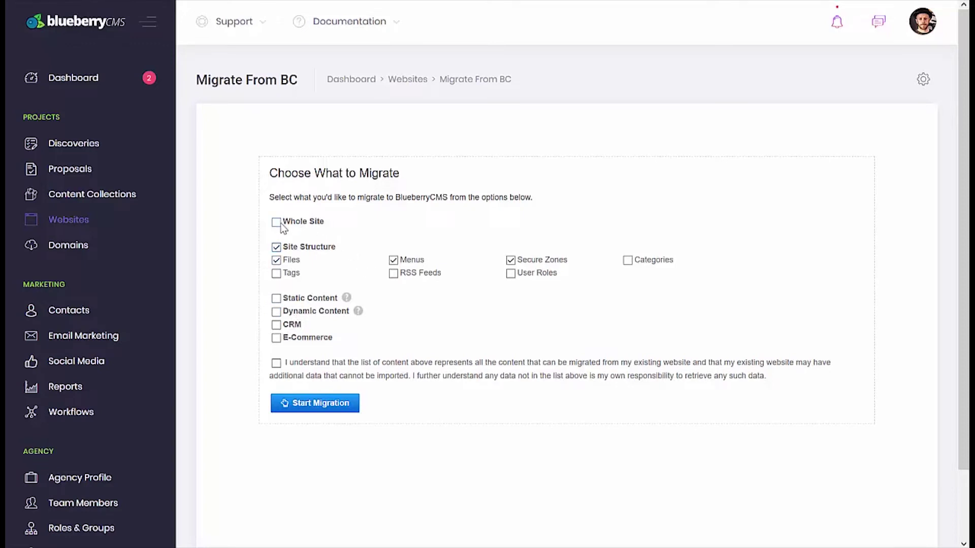
Include Static Content, Dynamic Content, CRM and E-Commerce in the migration
{"action": "left_click", "coordinate": [276, 299]}
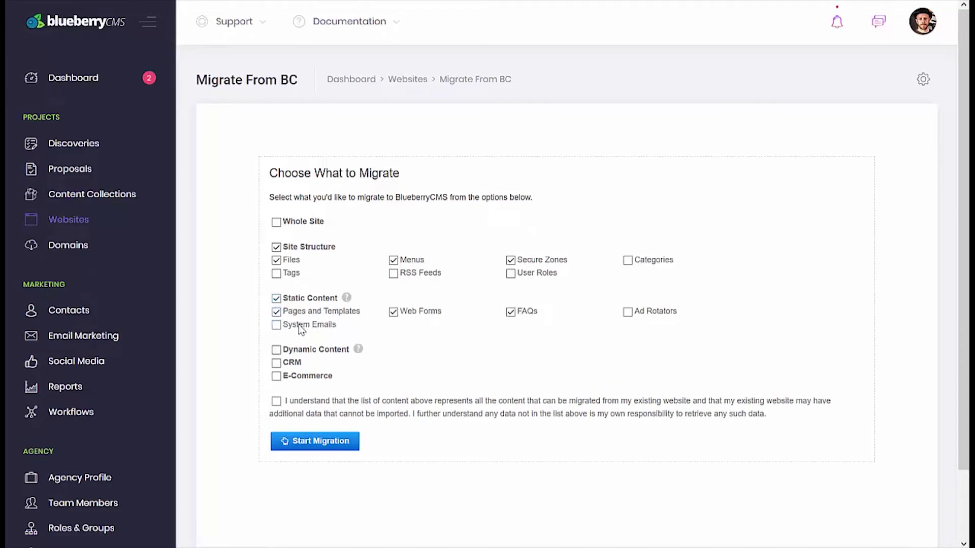
{"action": "left_click", "coordinate": [276, 351]}
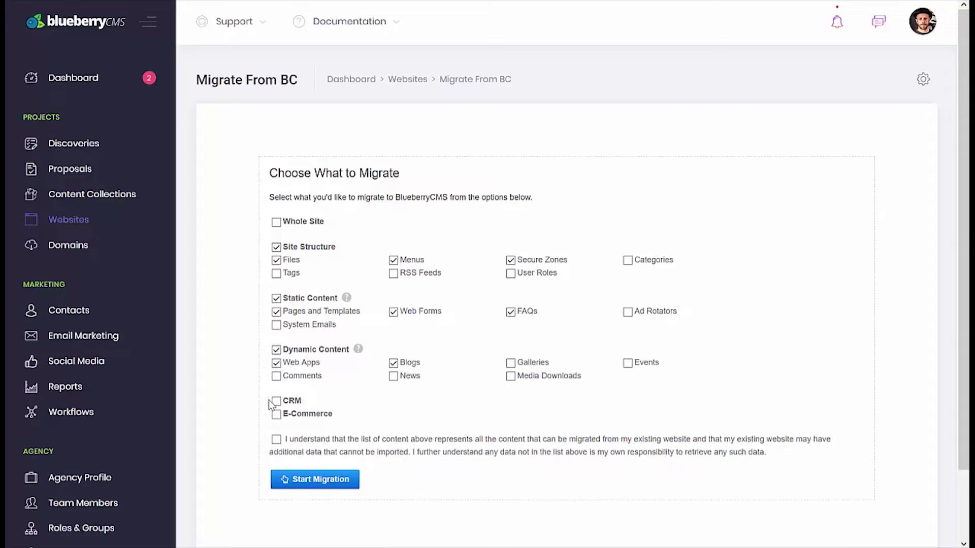
{"action": "left_click", "coordinate": [276, 402]}
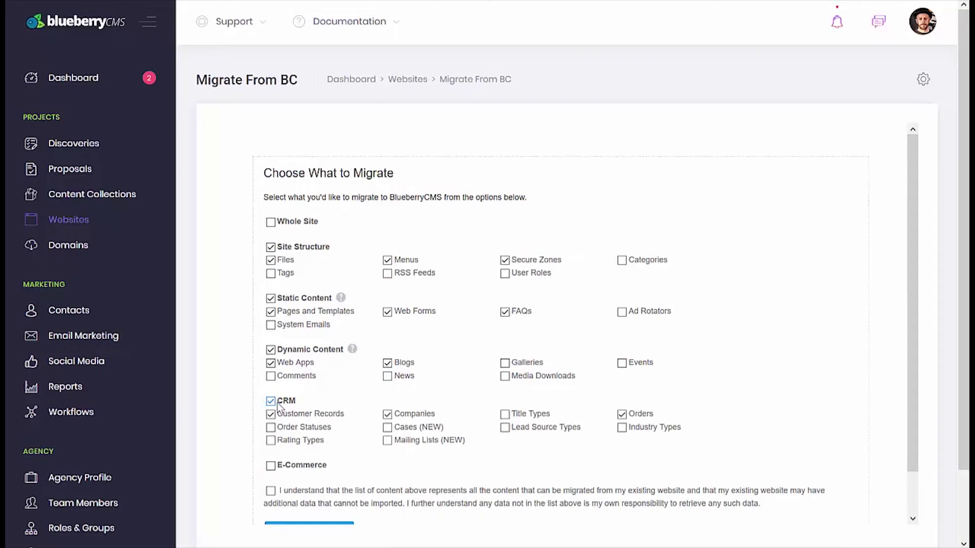
{"action": "scroll", "coordinate": [277, 403], "scroll_direction": "down", "scroll_amount": 1}
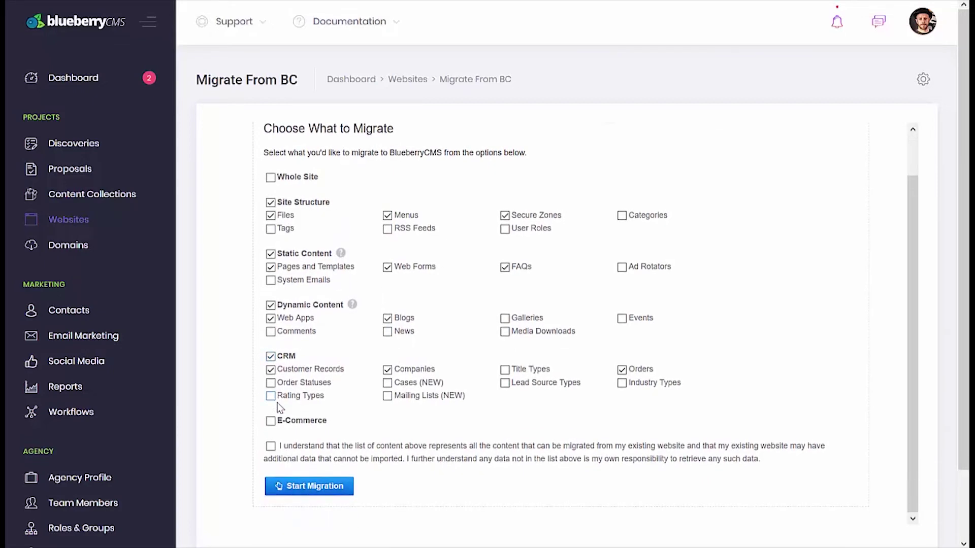
{"action": "left_click", "coordinate": [271, 421]}
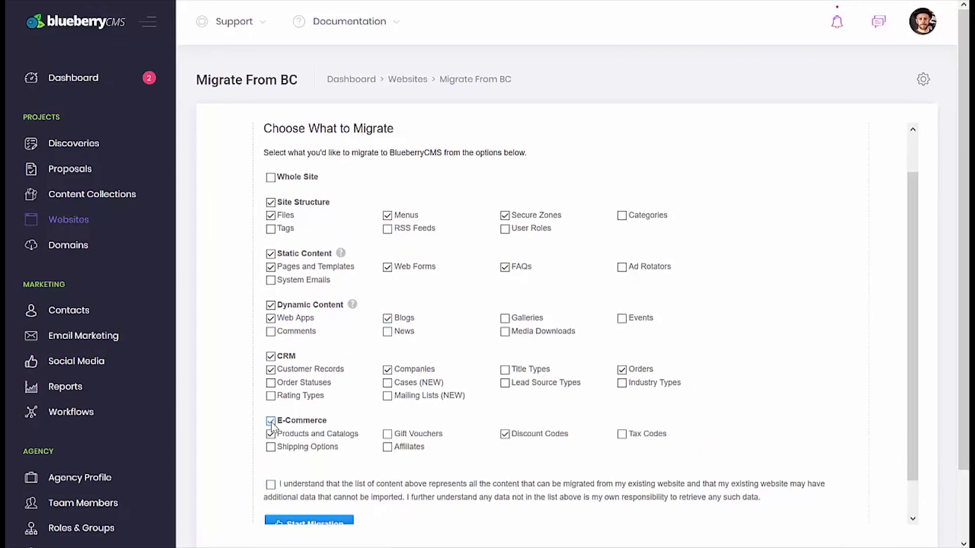
{"action": "scroll", "coordinate": [272, 426], "scroll_direction": "down", "scroll_amount": 1}
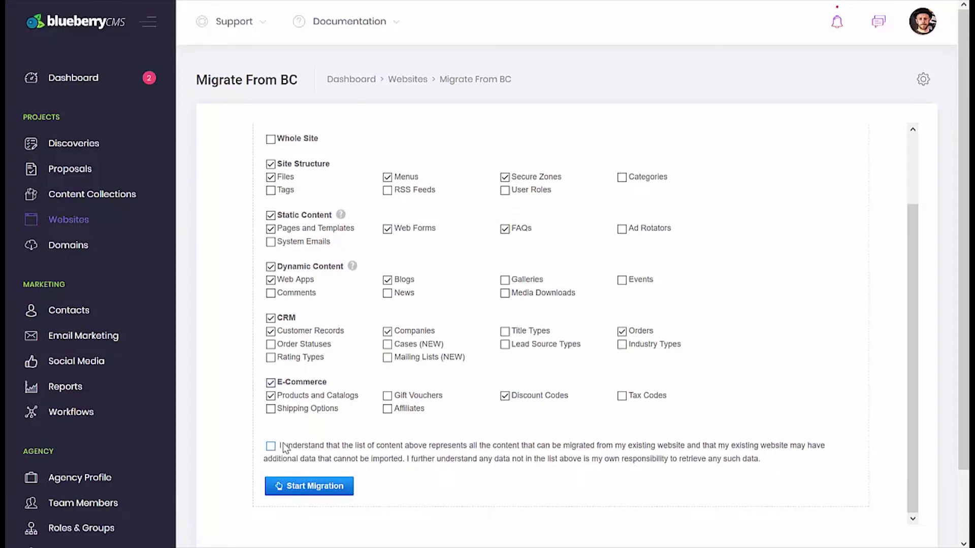
{"action": "scroll", "coordinate": [284, 448], "scroll_direction": "up", "scroll_amount": 2}
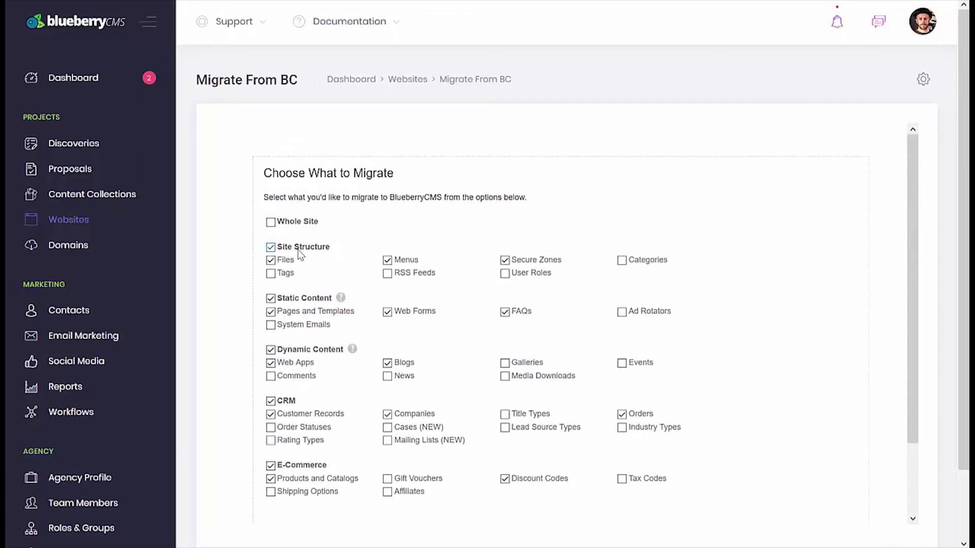
Select Whole Site, accept the data disclaimer, and start the migration
{"action": "left_click", "coordinate": [271, 222]}
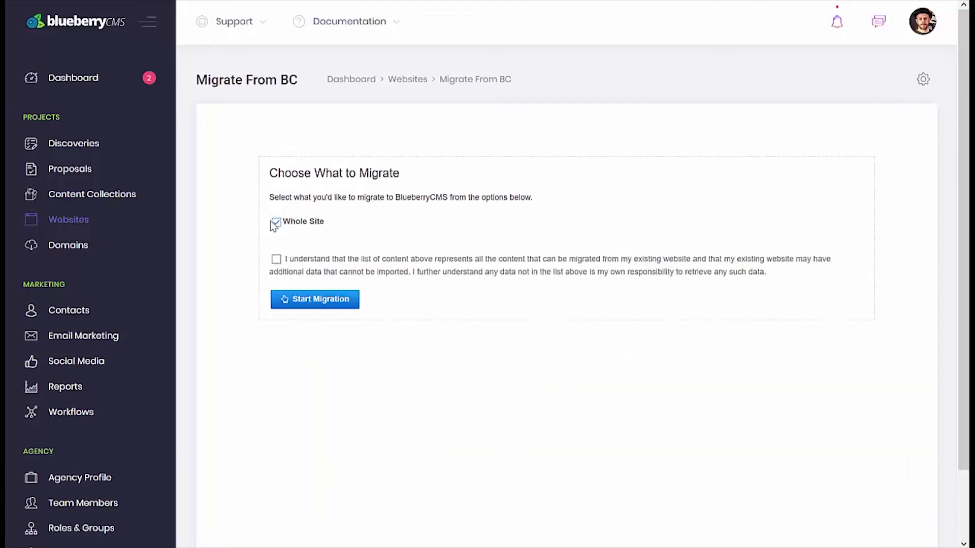
{"action": "left_click", "coordinate": [277, 260]}
{"action": "left_click", "coordinate": [325, 299]}
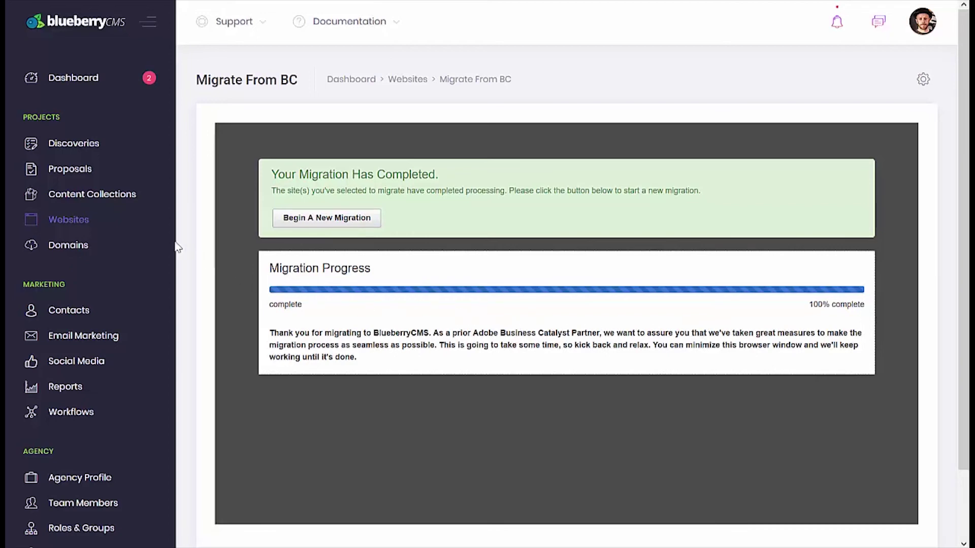
Go back to Websites and scroll down to the 3rd Wave Brewing Migration card
{"action": "left_click", "coordinate": [121, 224]}
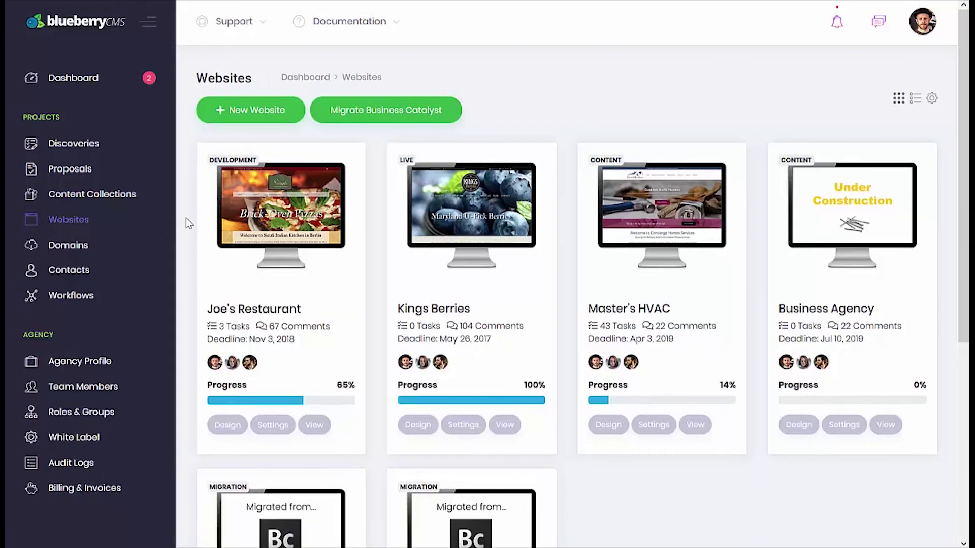
{"action": "scroll", "coordinate": [189, 223], "scroll_direction": "down", "scroll_amount": 5}
{"action": "scroll", "coordinate": [186, 217], "scroll_direction": "down", "scroll_amount": 1}
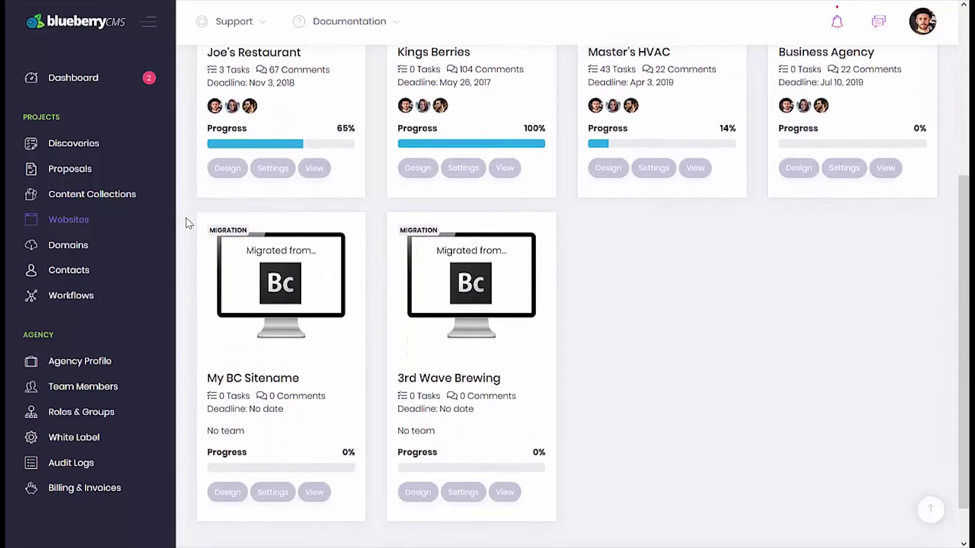